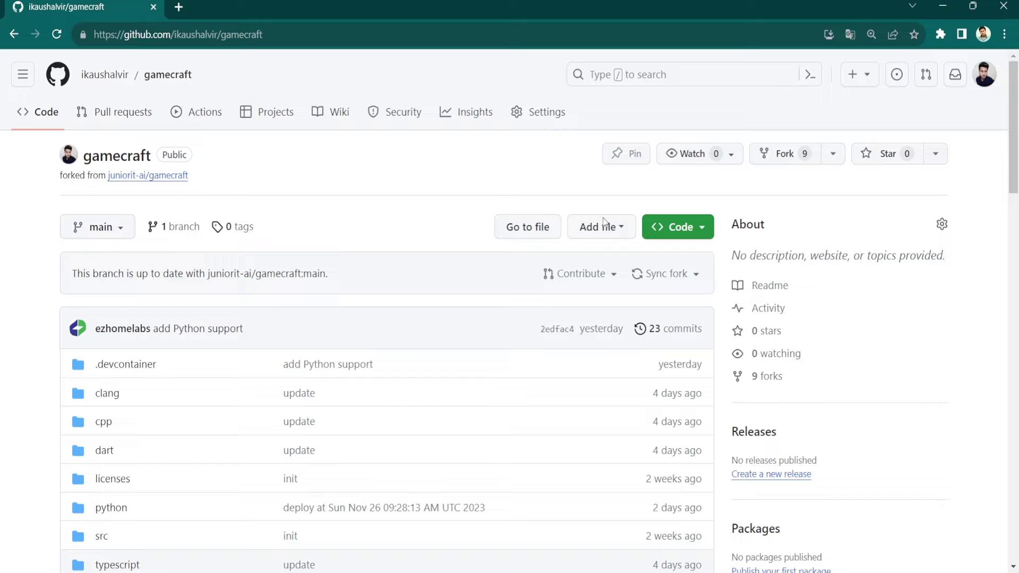
Show the gamecraft Codespaces list and review the Open in options for obscure lamp.
click(701, 231)
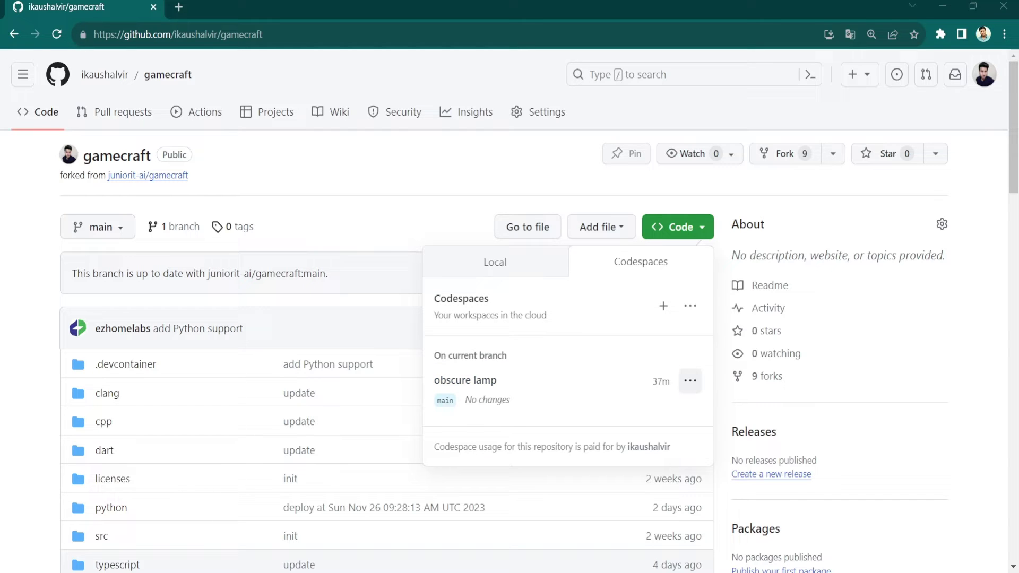
click(689, 381)
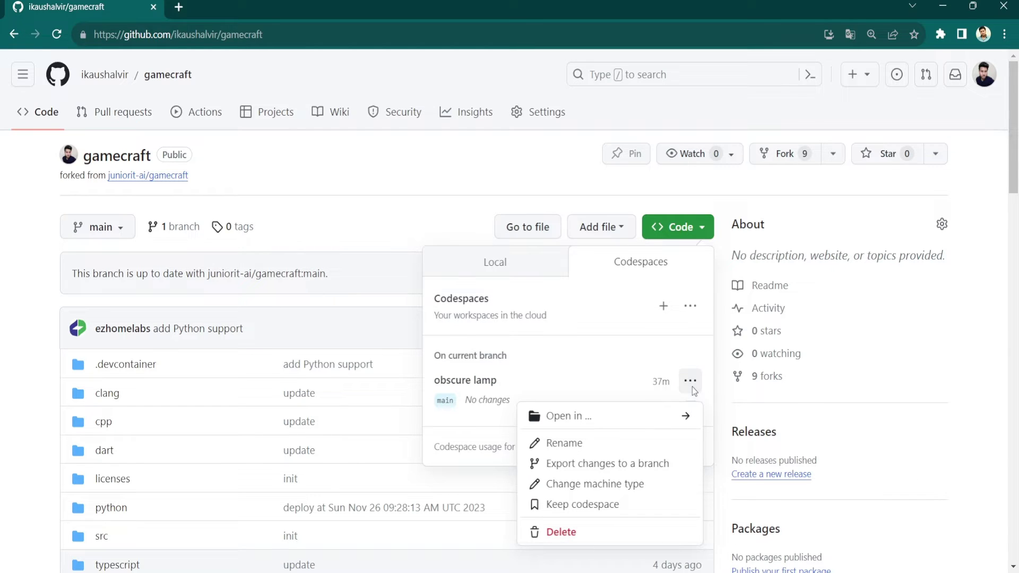
click(640, 418)
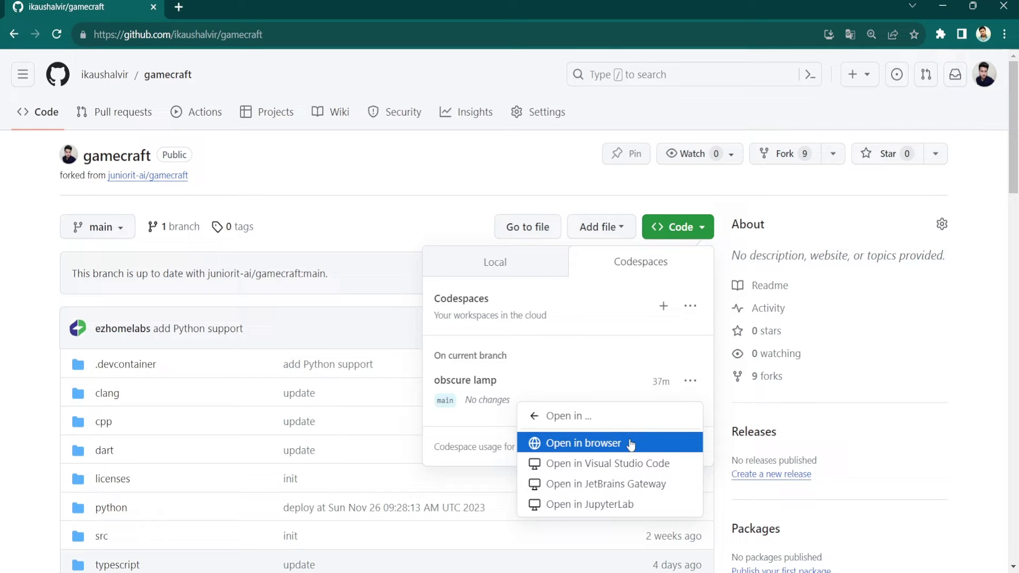
click(471, 386)
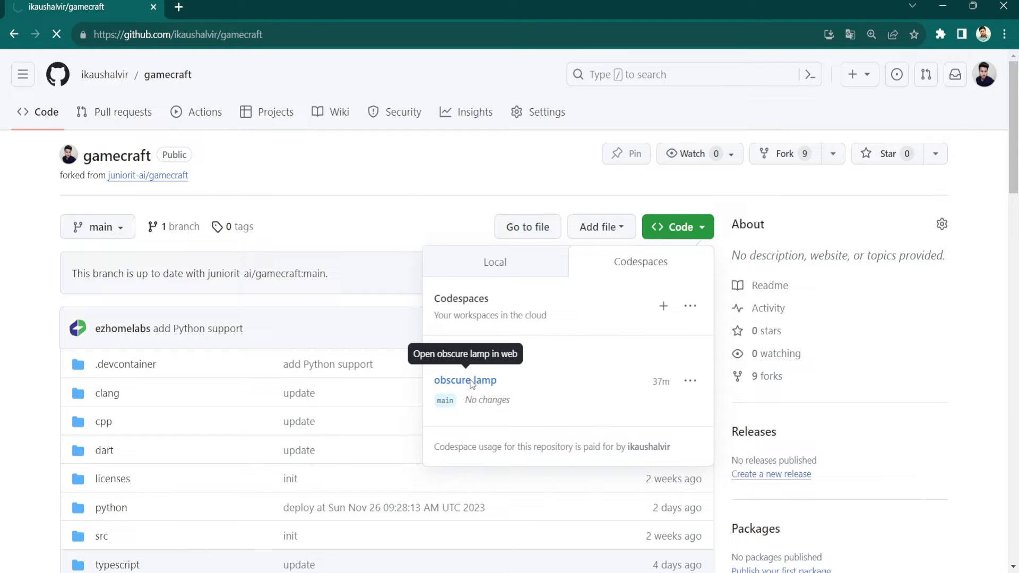
Load obscure lamp in VS Code for the Web, then return to the gamecraft repository.
click(471, 382)
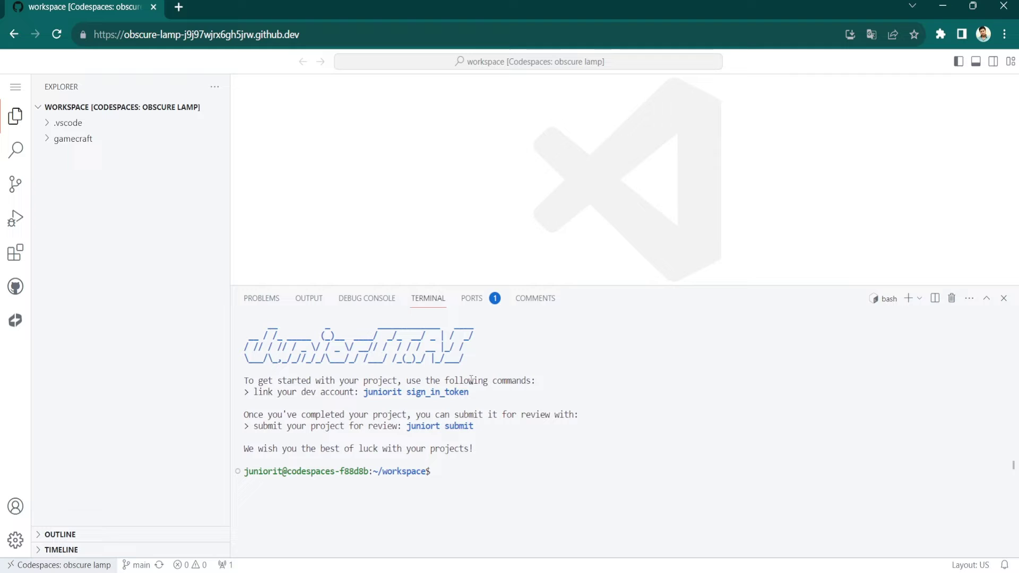
click(13, 35)
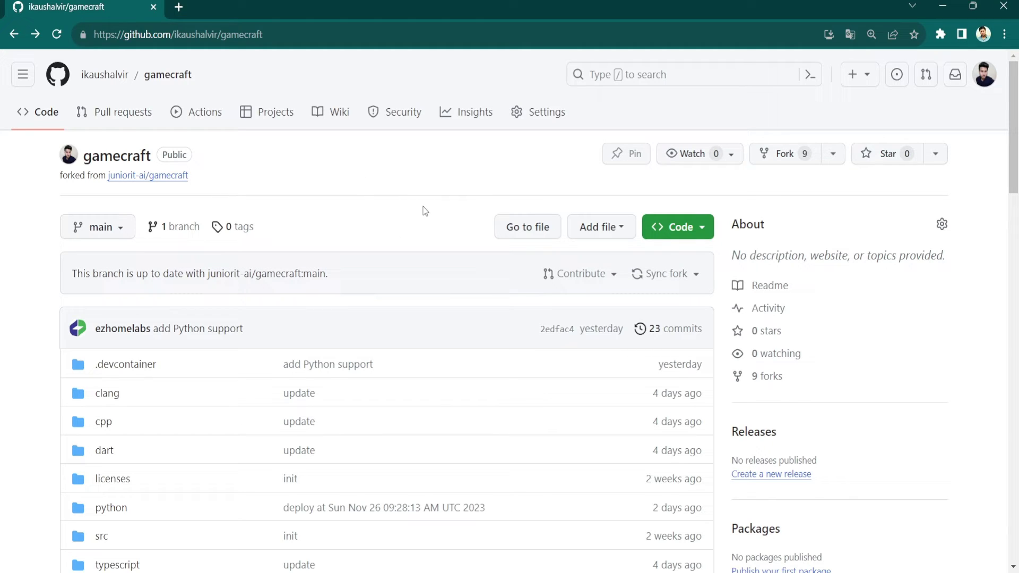
Delete the obscure lamp codespace from gamecraft's Codespaces list and confirm with OK.
click(703, 231)
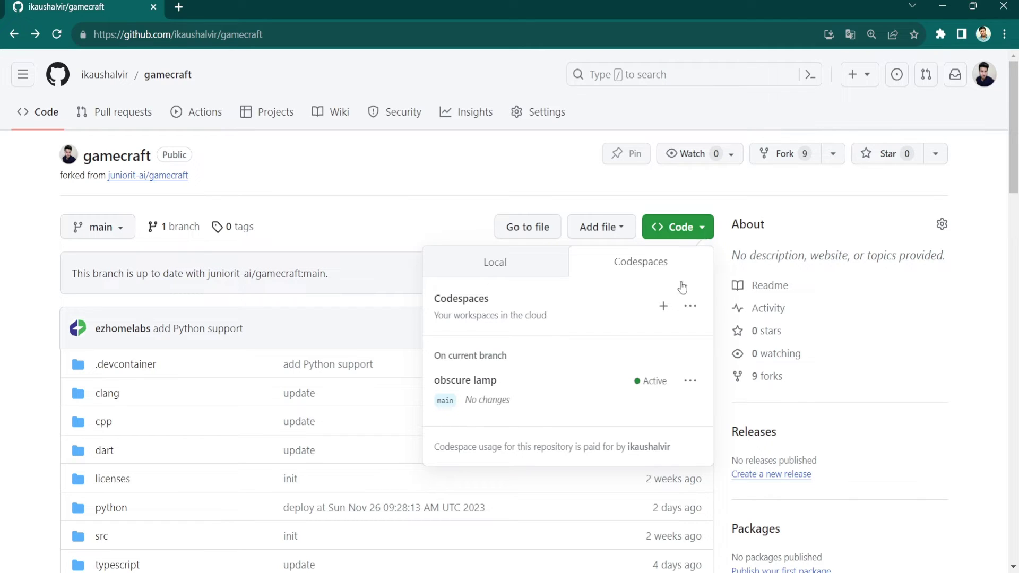
click(690, 383)
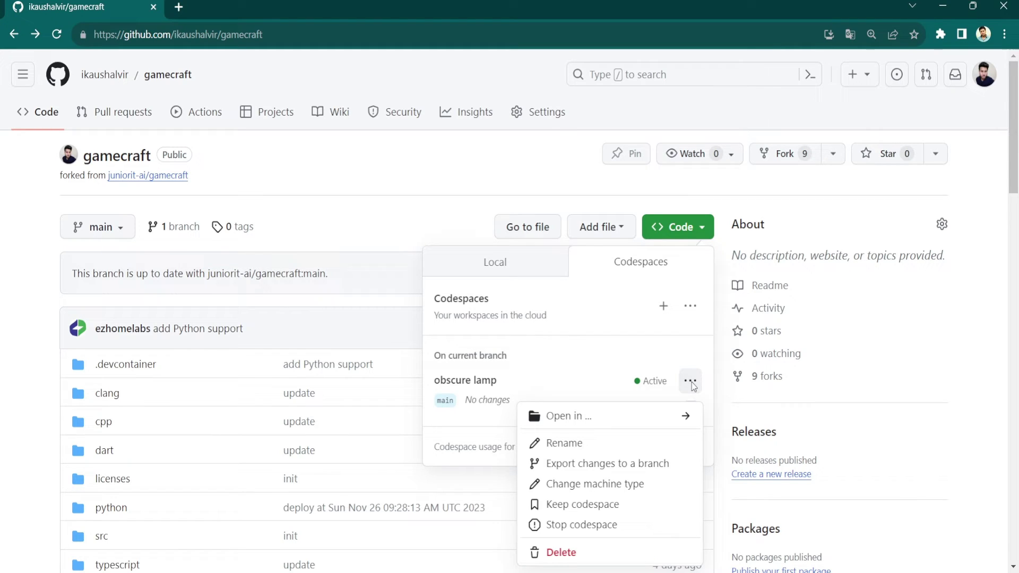
click(597, 561)
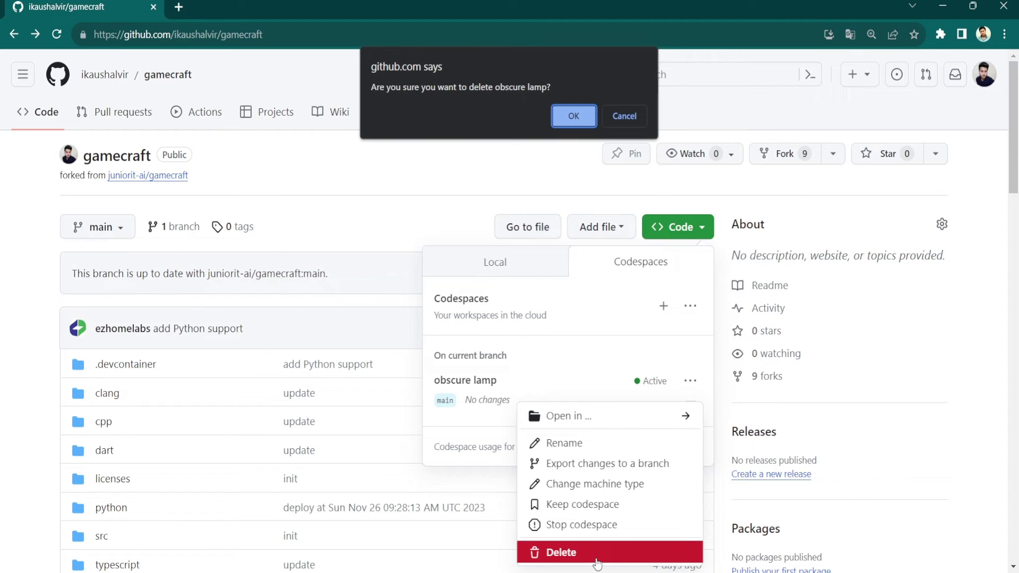
click(582, 122)
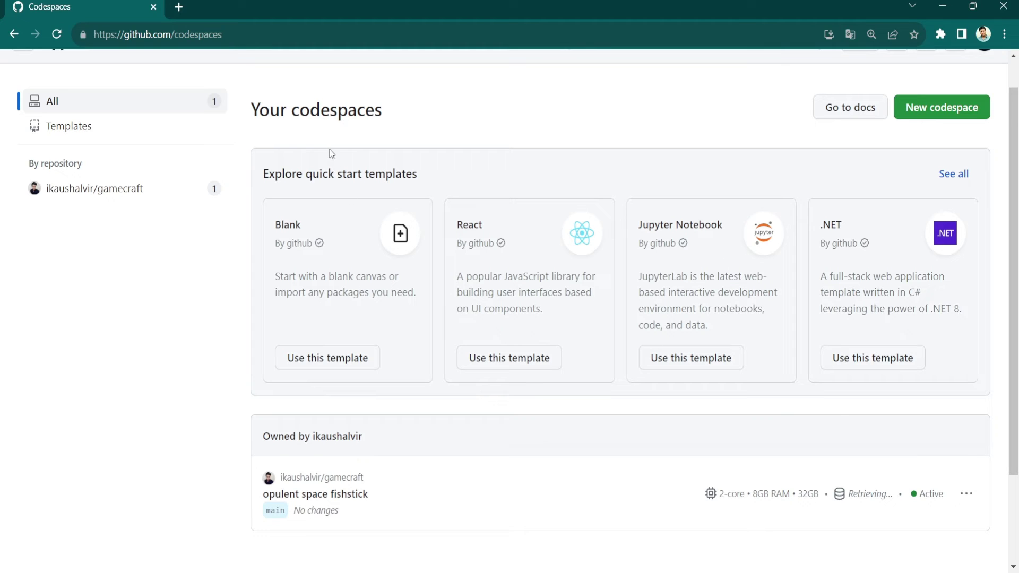
drag(234, 34, 86, 17)
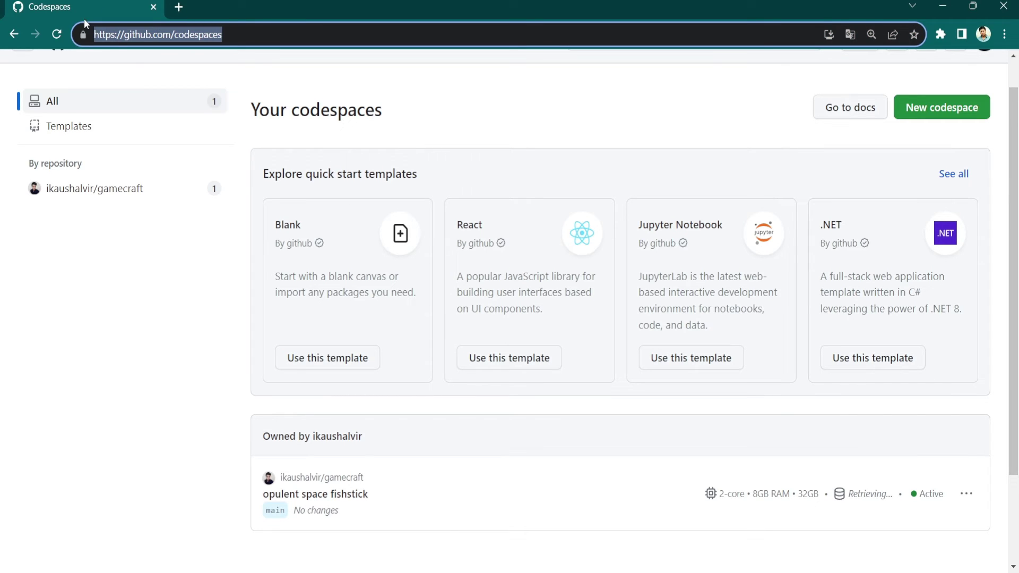
click(132, 66)
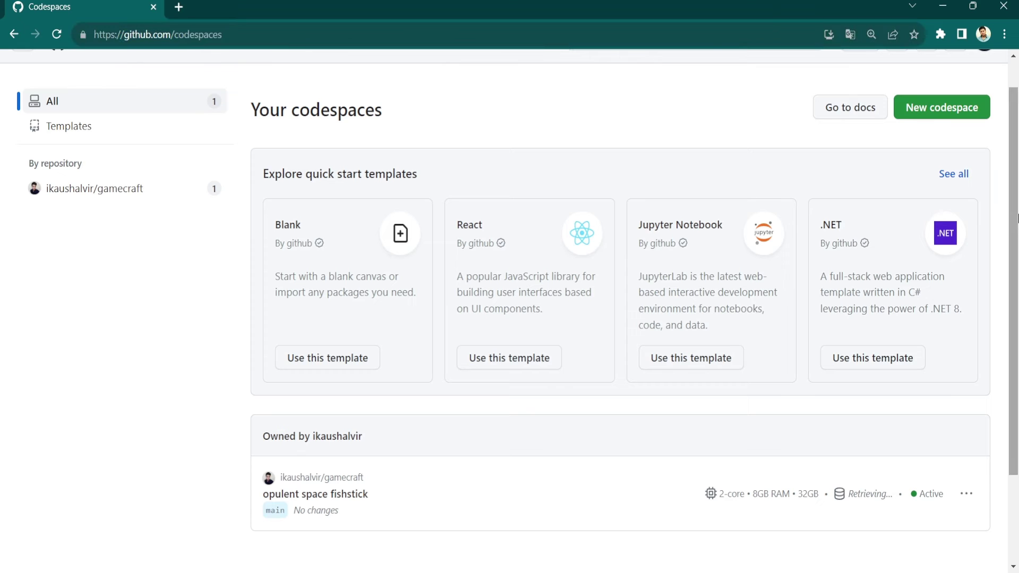
scroll(1015, 270, down, 1)
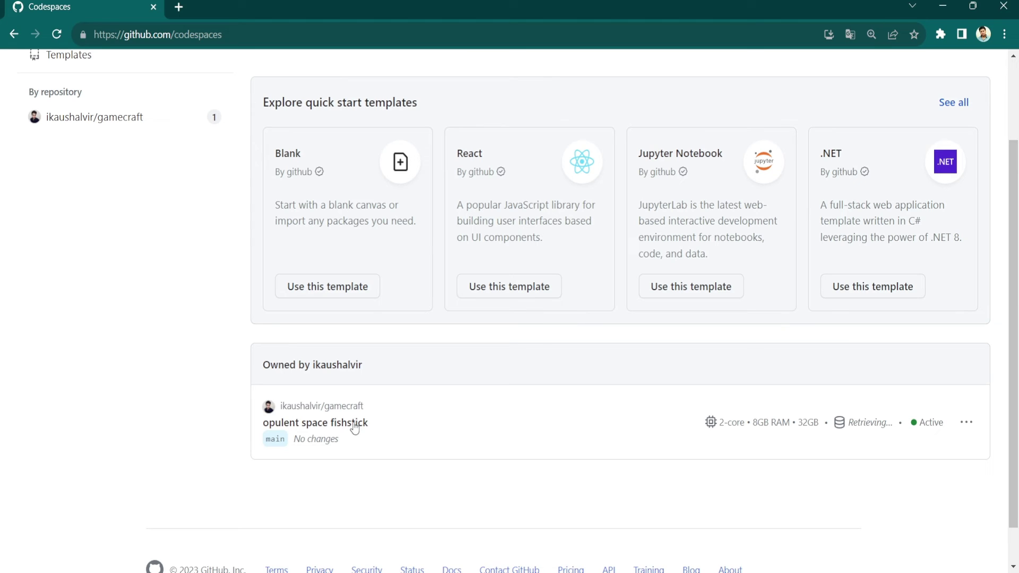
Launch opulent space fishstick in a new tab and come back to the codespaces overview.
click(356, 425)
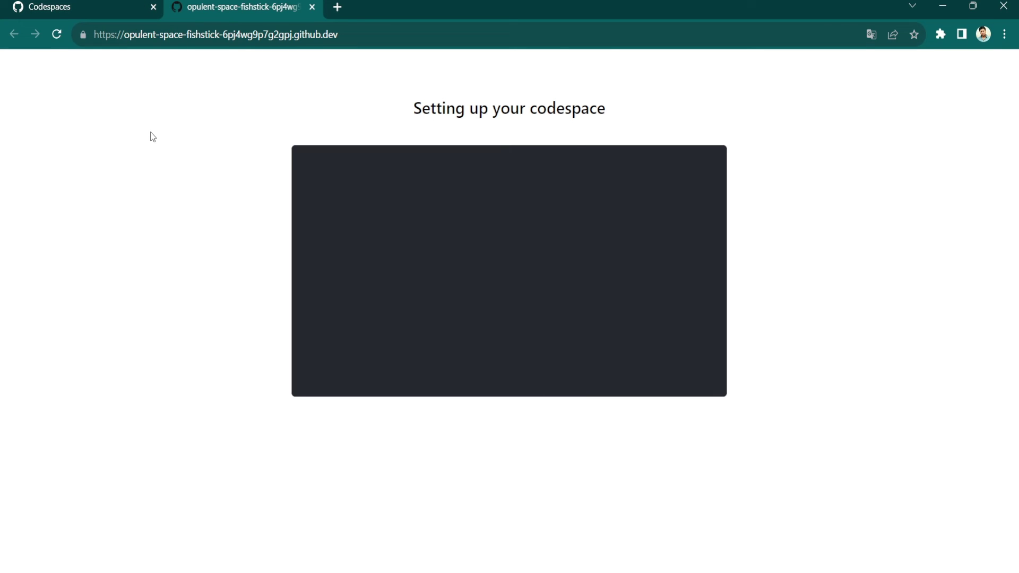
click(120, 7)
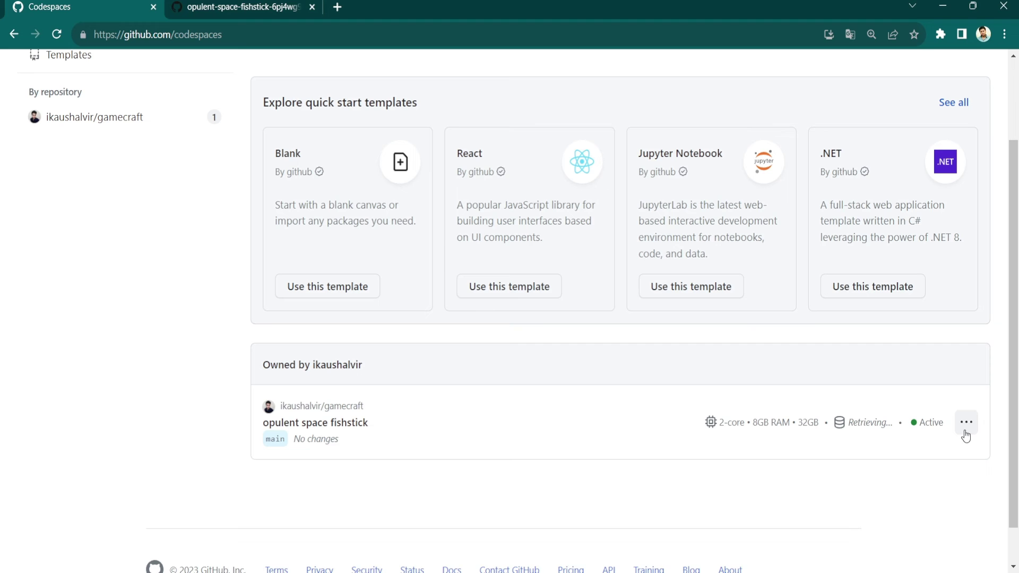
Open opulent space fishstick in the browser from its menu, then go back to the list.
click(964, 430)
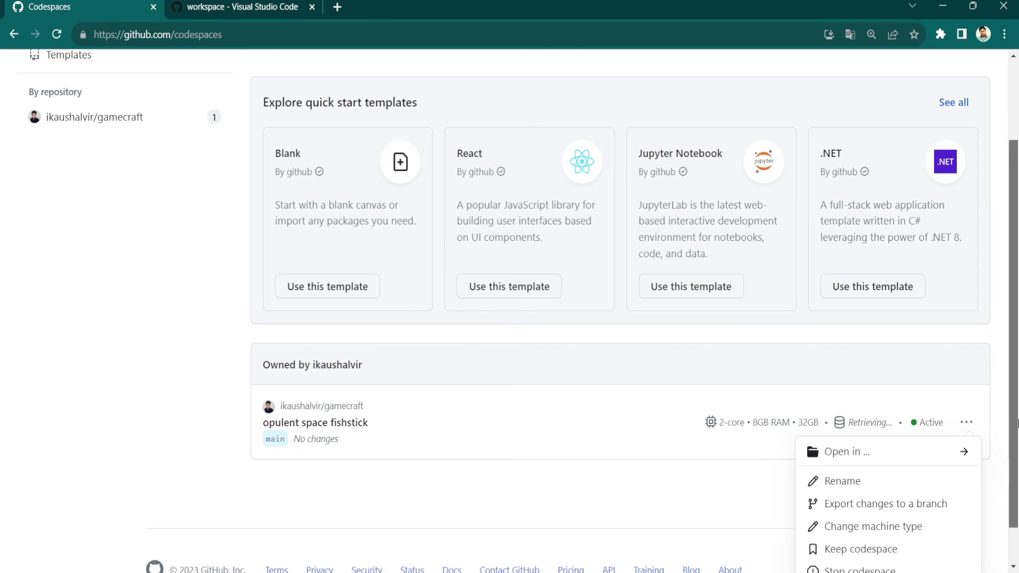
drag(1016, 433, 1018, 467)
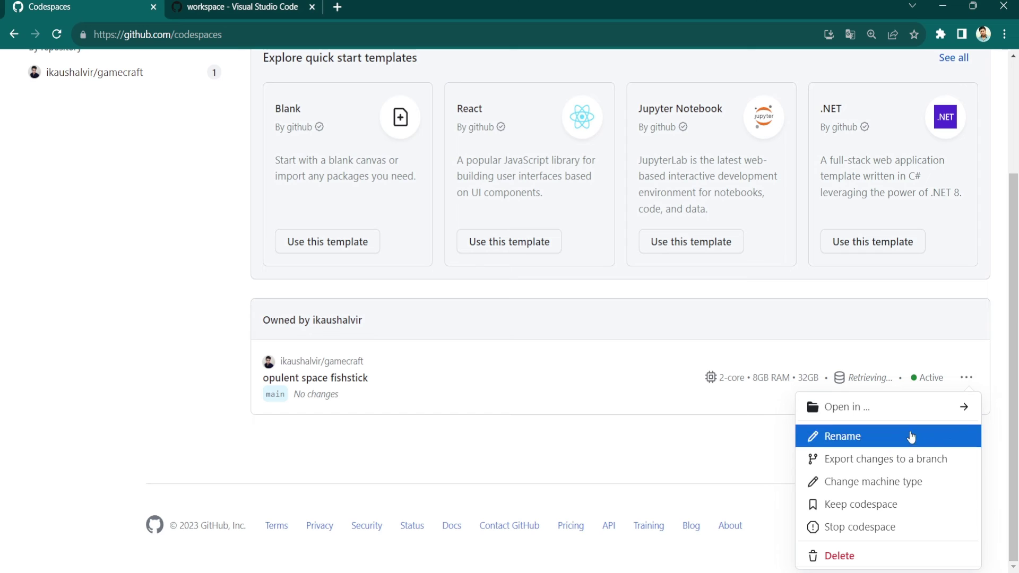
click(898, 416)
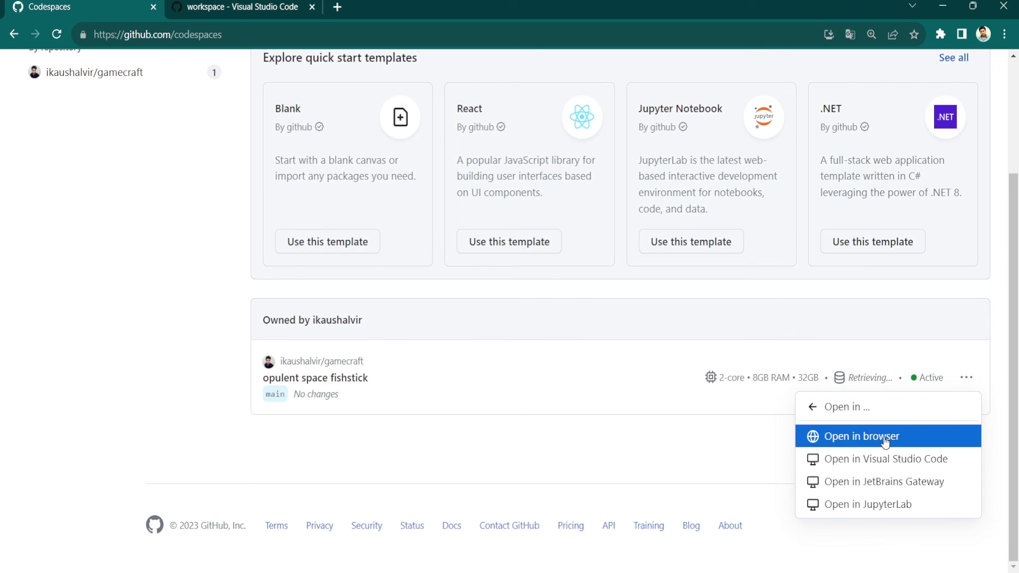
click(885, 438)
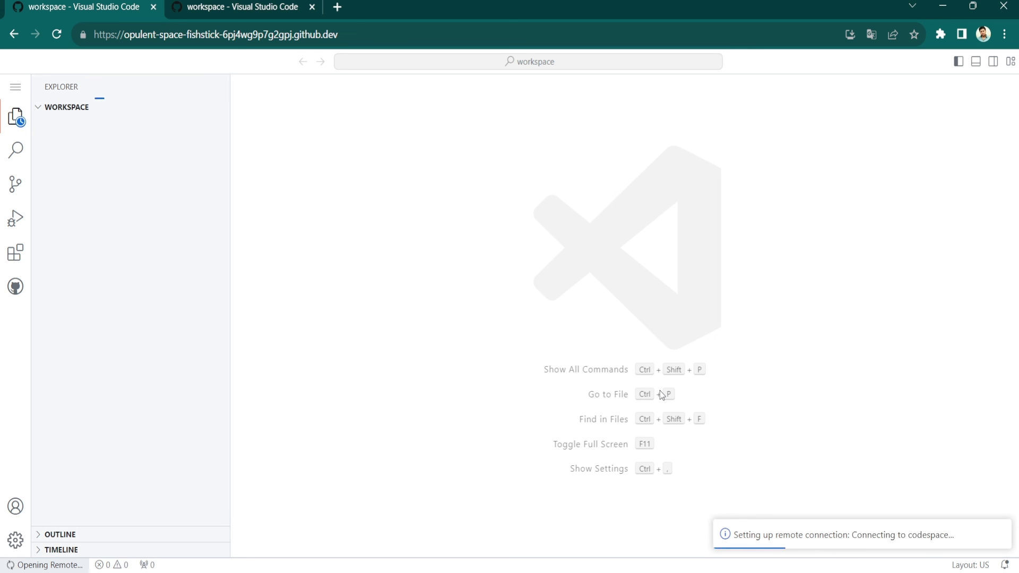
key(alt+Left)
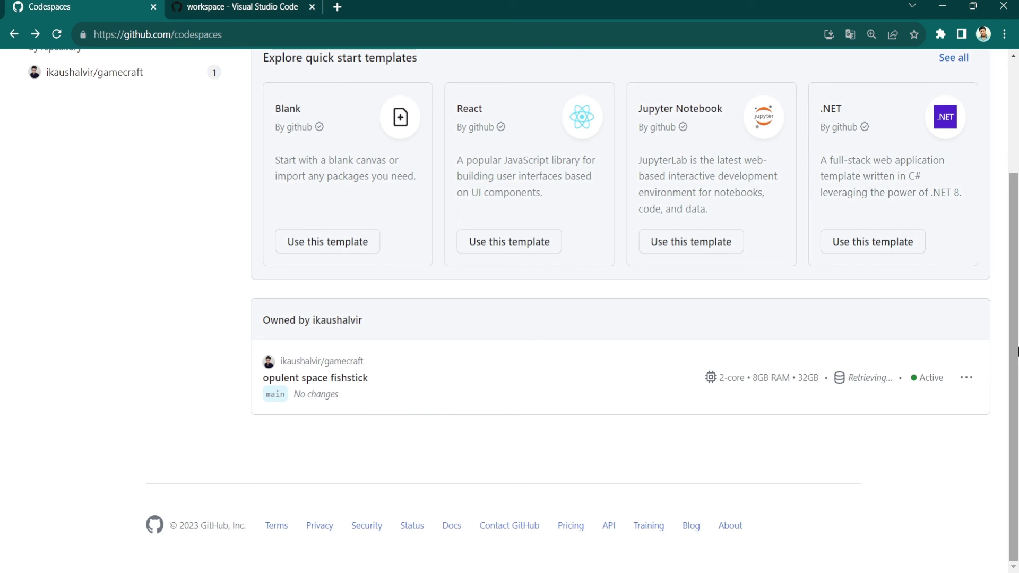
Delete opulent space fishstick and confirm with OK, leaving zero codespaces.
click(966, 379)
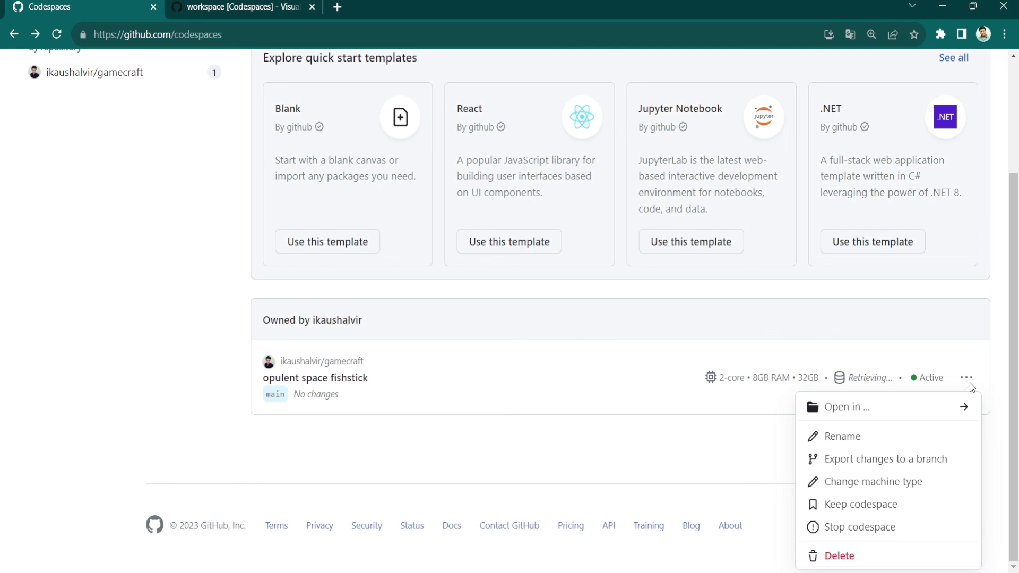
click(858, 555)
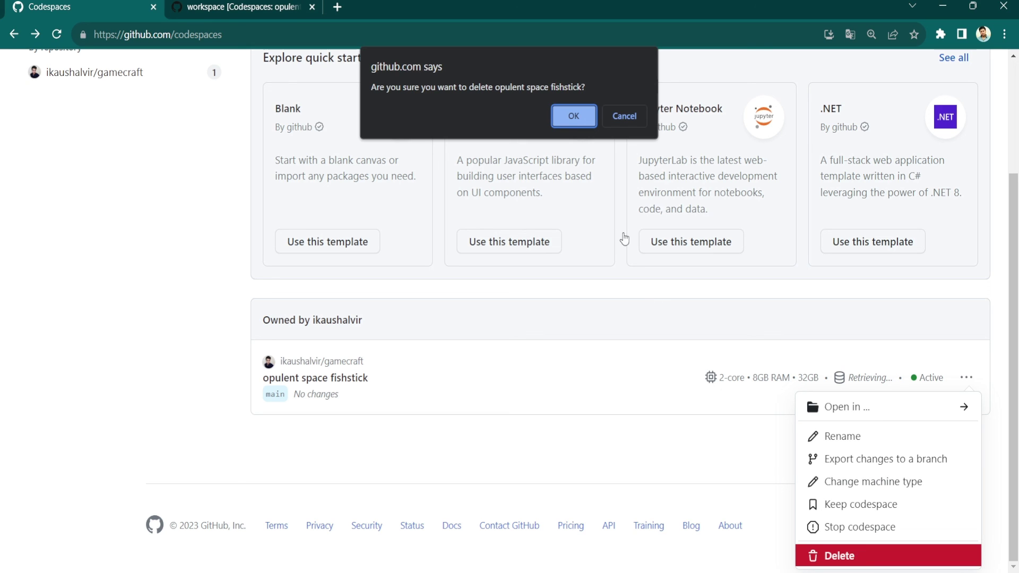
click(585, 121)
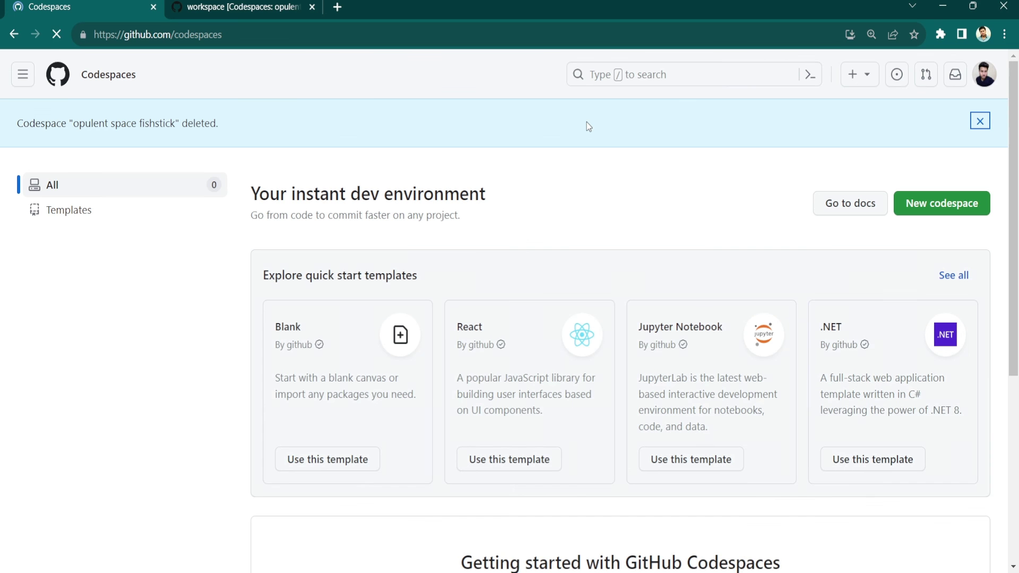